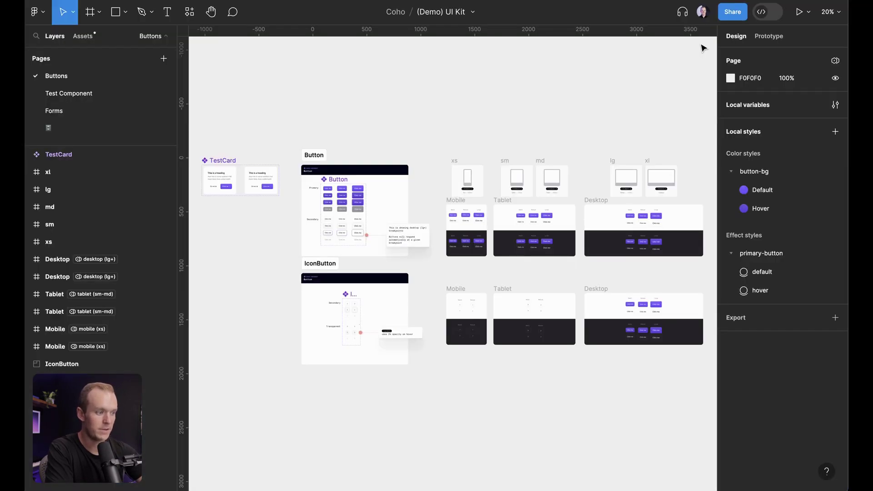
left_click(835, 105)
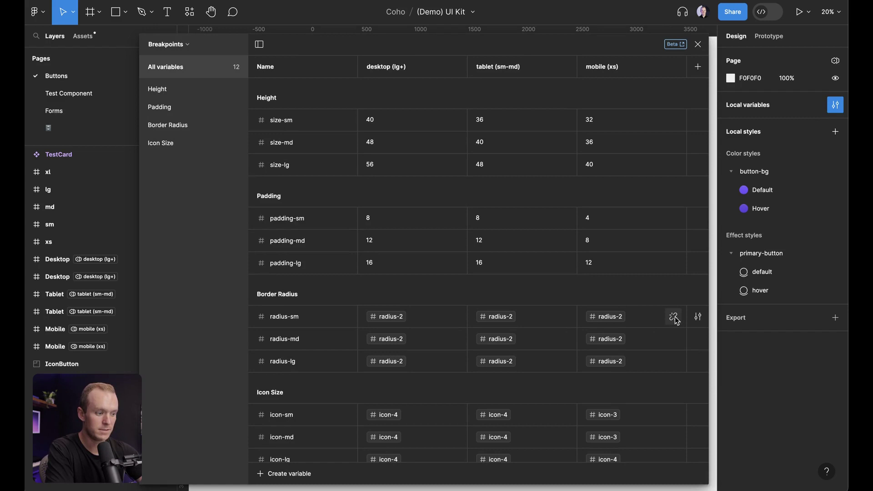
left_click(673, 318)
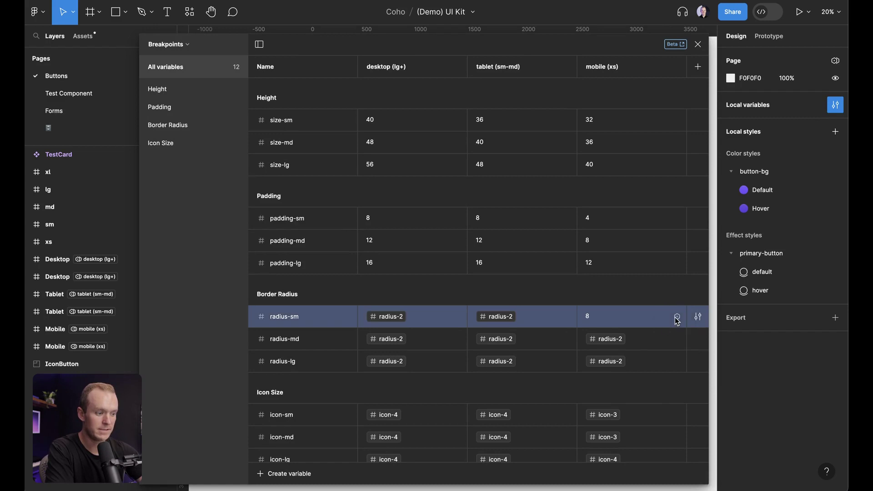
left_click(590, 320)
key("Return")
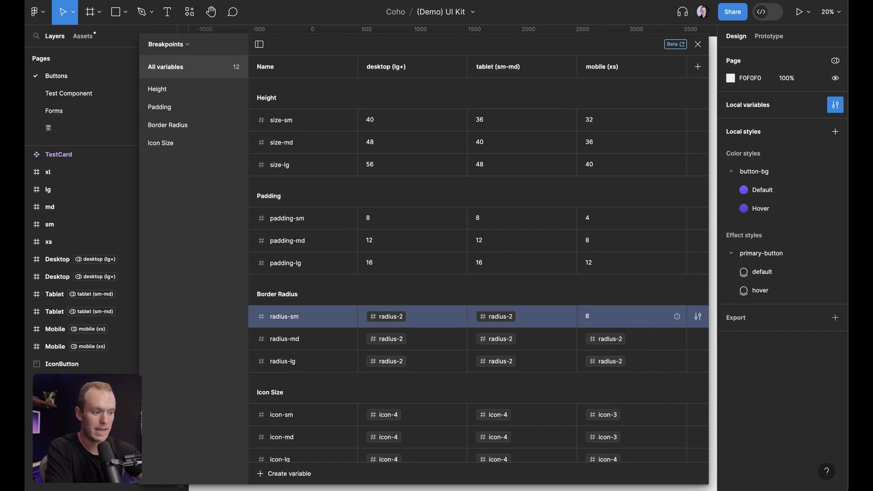
left_click(678, 317)
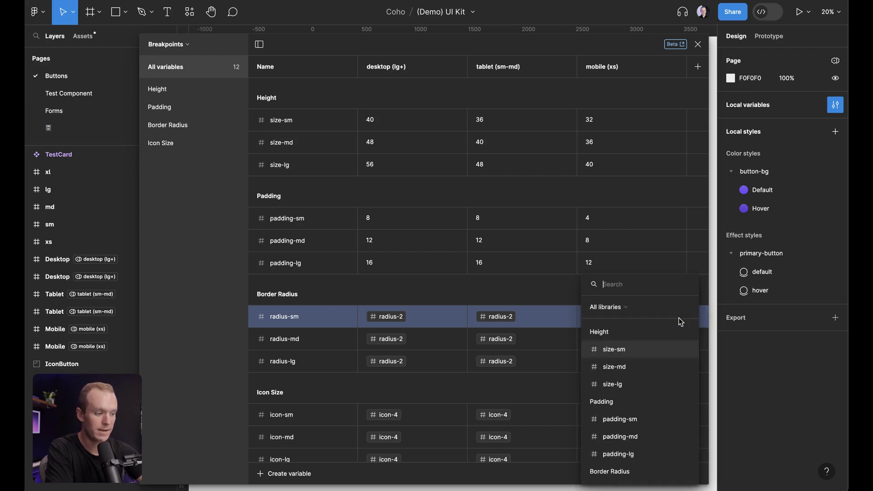
type("radius 2")
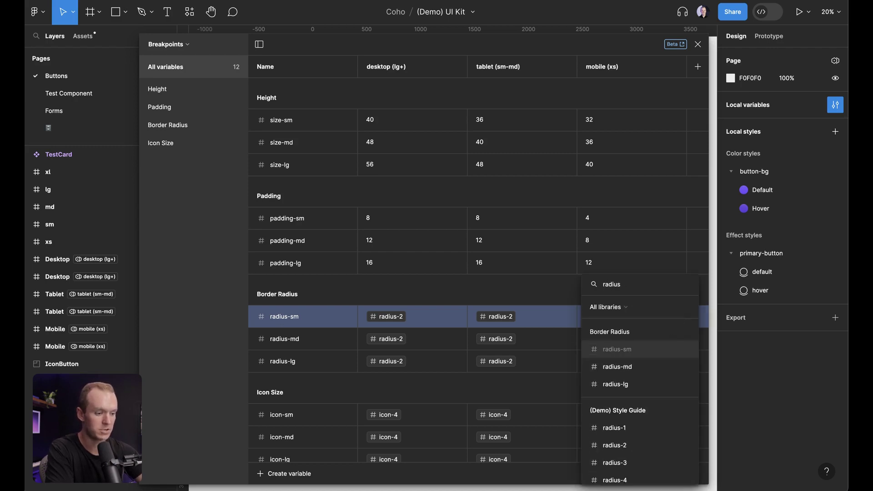
Step: Apply the radius-2 alias to radius-sm mobile, leaving the variables table for the decision table
key("Return")
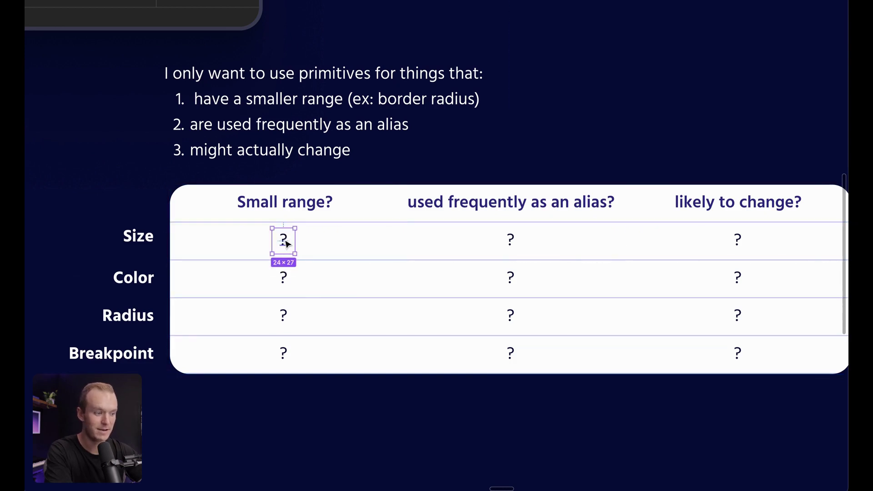
Step: Mark Size ❌ for Small range and ✅ for used frequently as an alias, then select its likely-to-change cell
key("super+backslash")
left_click(785, 196)
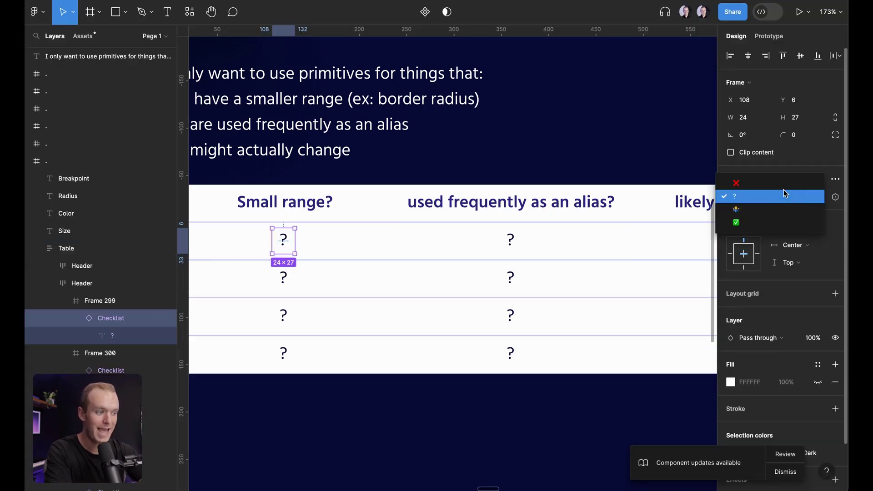
left_click(750, 187)
key("super+backslash")
left_click(532, 247)
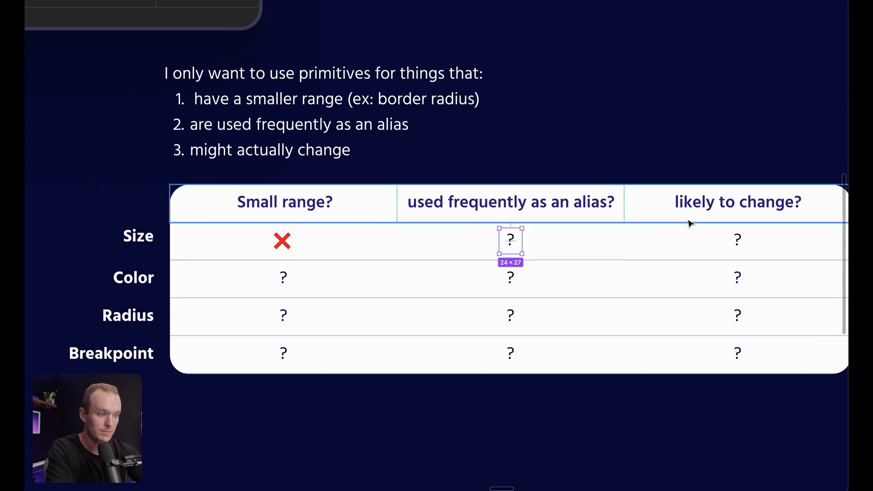
key("super+backslash")
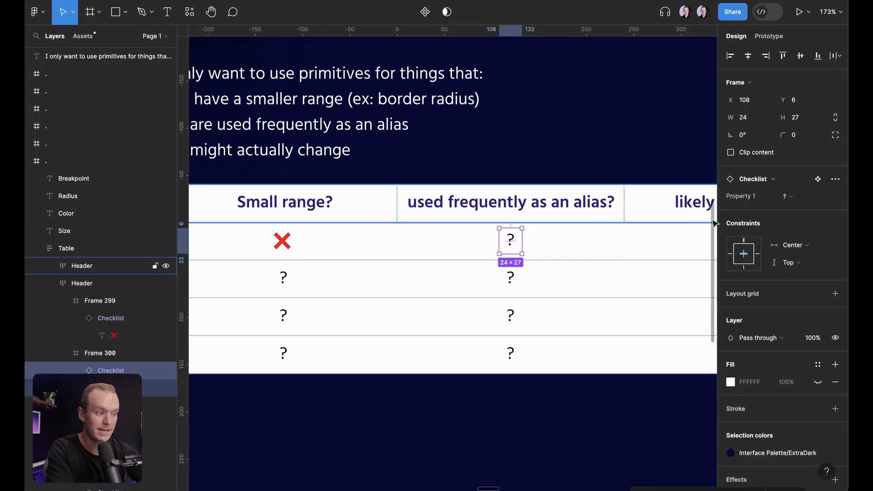
left_click(793, 199)
left_click(753, 223)
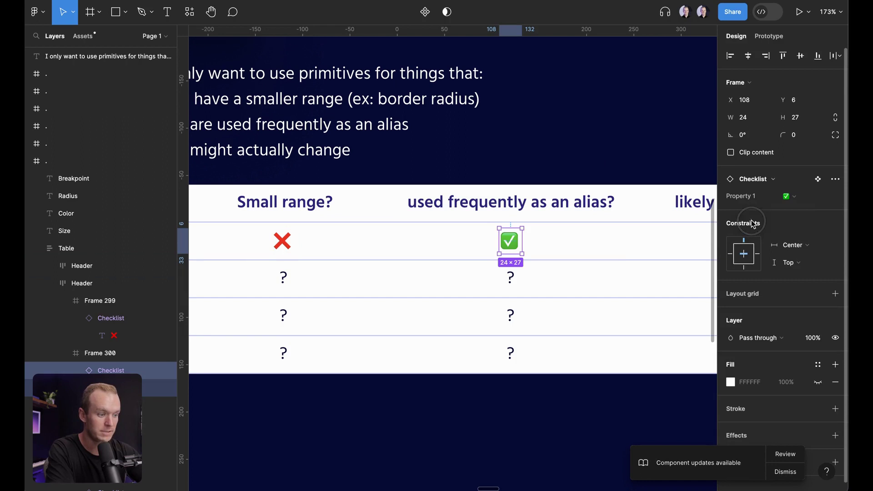
key("super+backslash")
left_click(738, 244)
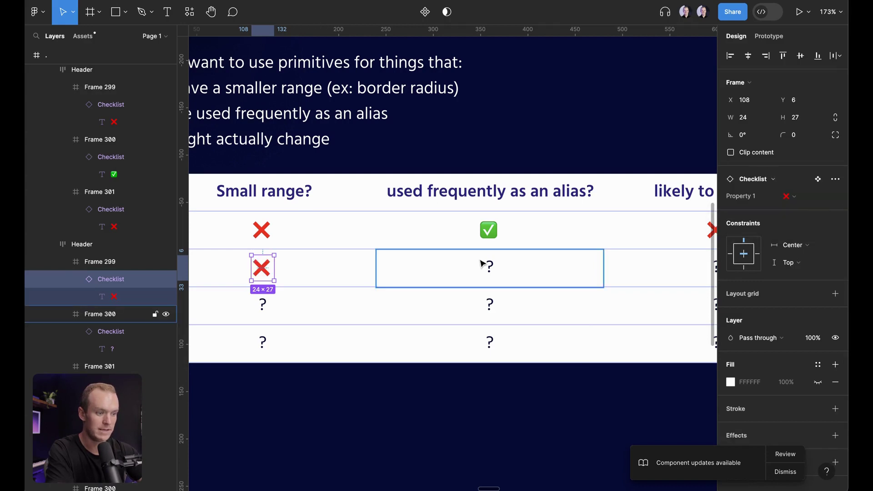
Step: Set Color's alias cell to ✅ and its likely-to-change cell to 🤷
double_click(487, 267)
left_click(794, 196)
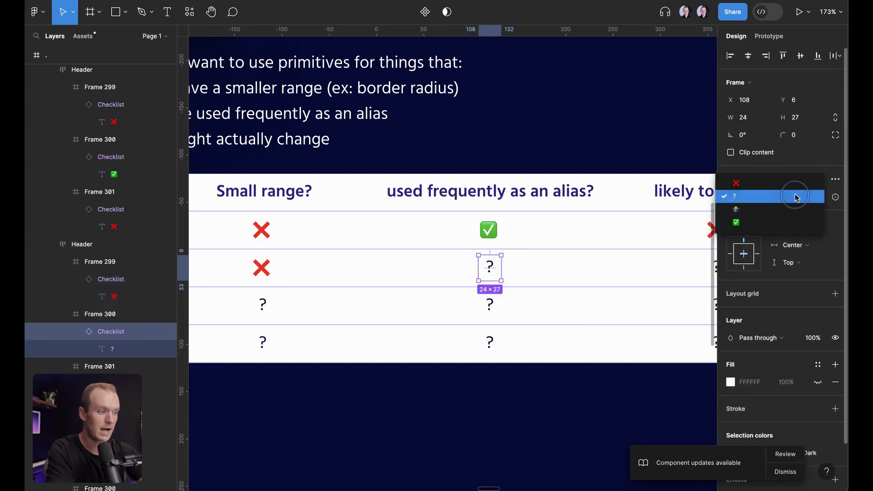
left_click(794, 222)
scroll(626, 246, "right", 5)
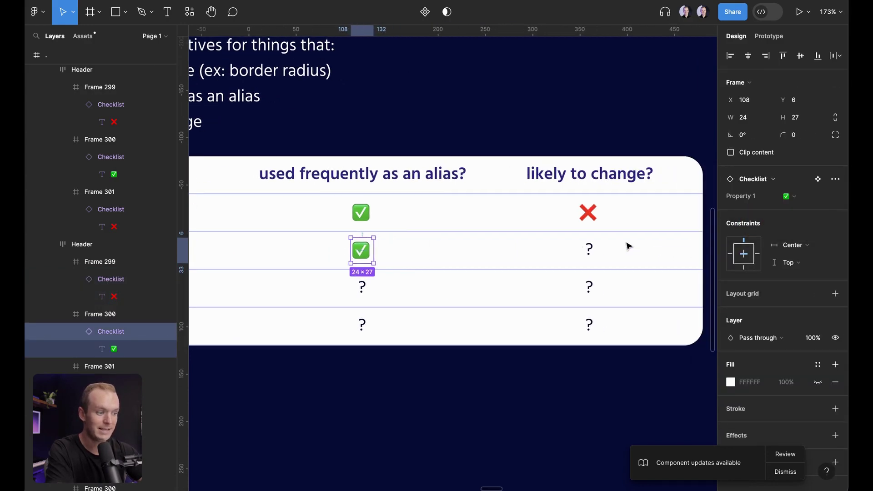
double_click(588, 250)
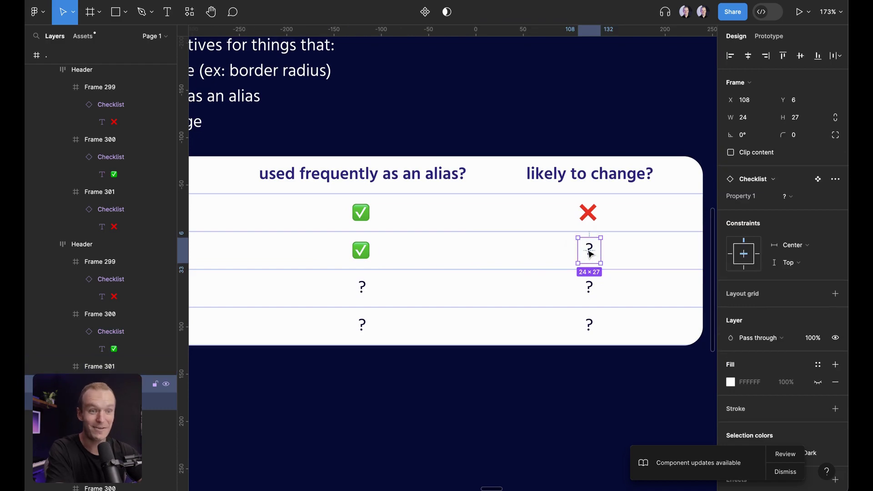
left_click(794, 196)
left_click(762, 214)
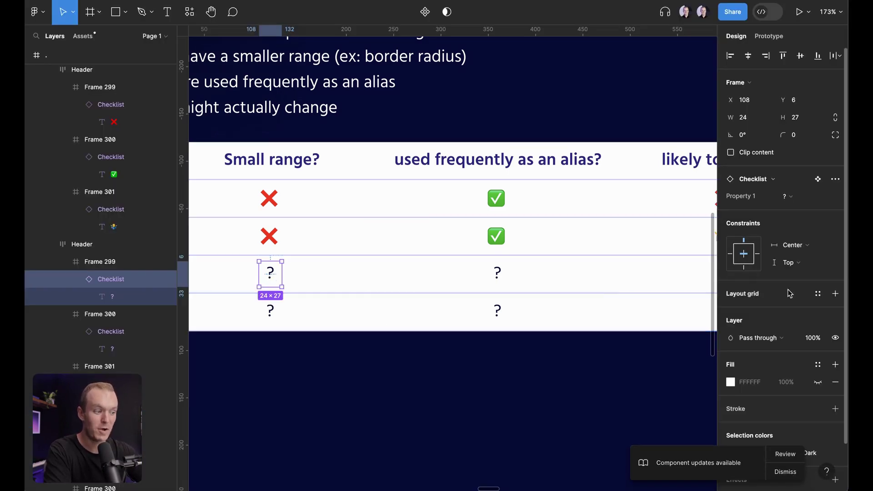
Step: Set Radius's Small range, alias and likely-to-change cells all to ✅
left_click(799, 200)
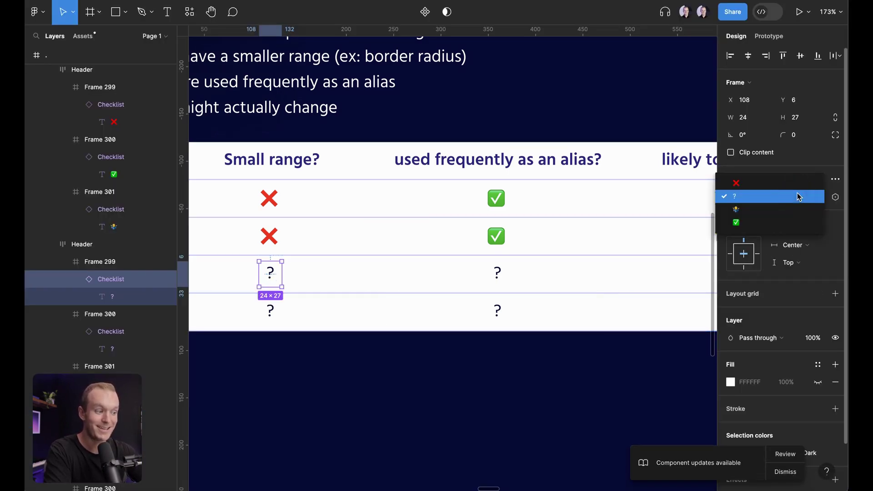
left_click(739, 223)
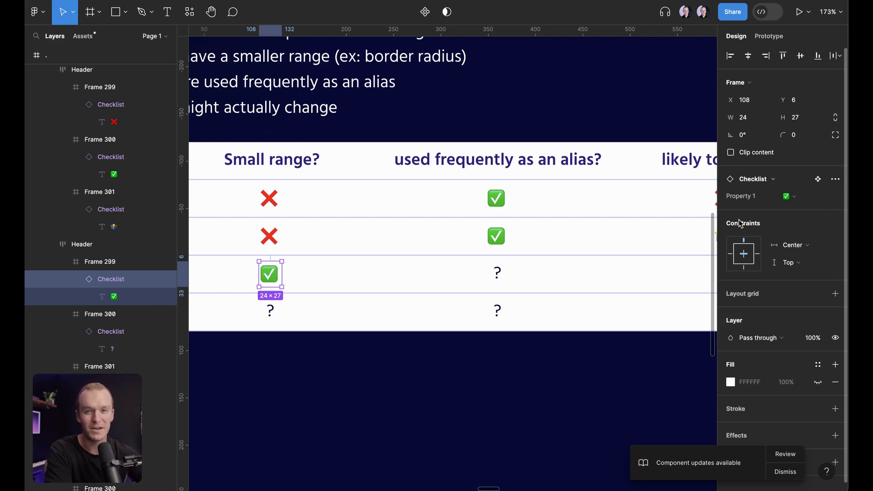
left_click(497, 273)
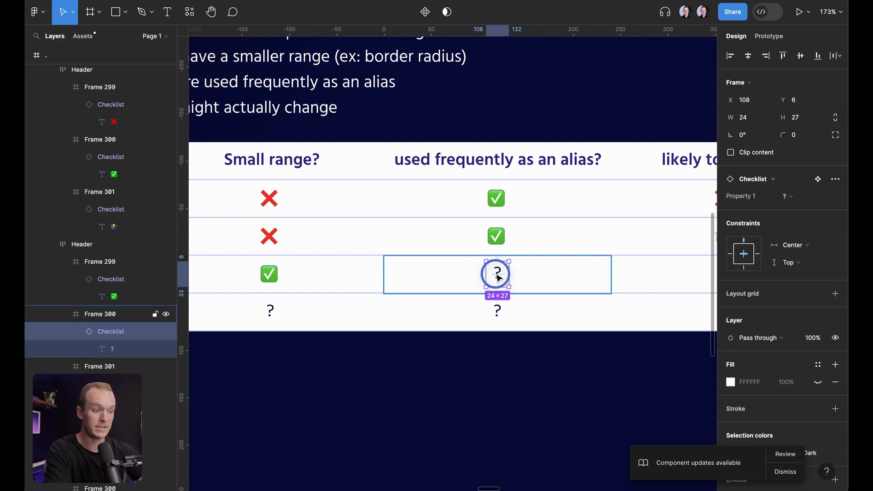
left_click(791, 196)
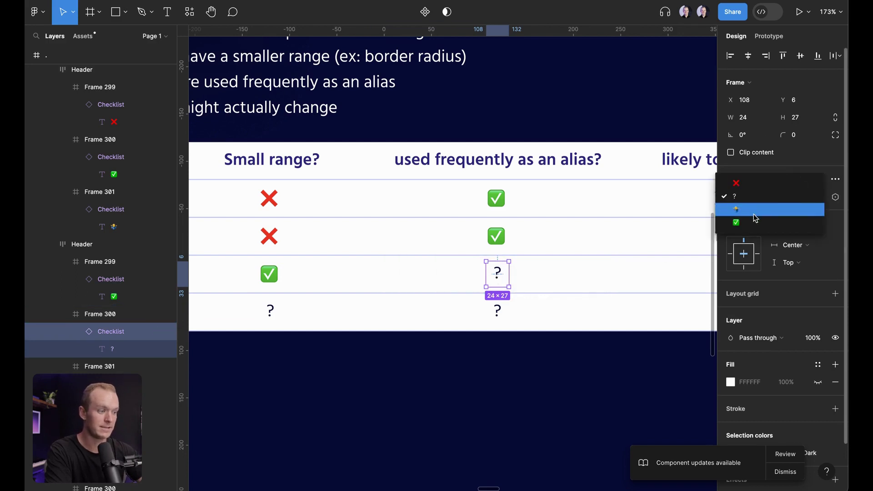
left_click(791, 223)
scroll(618, 245, "right", 5)
scroll(618, 245, "down", 1)
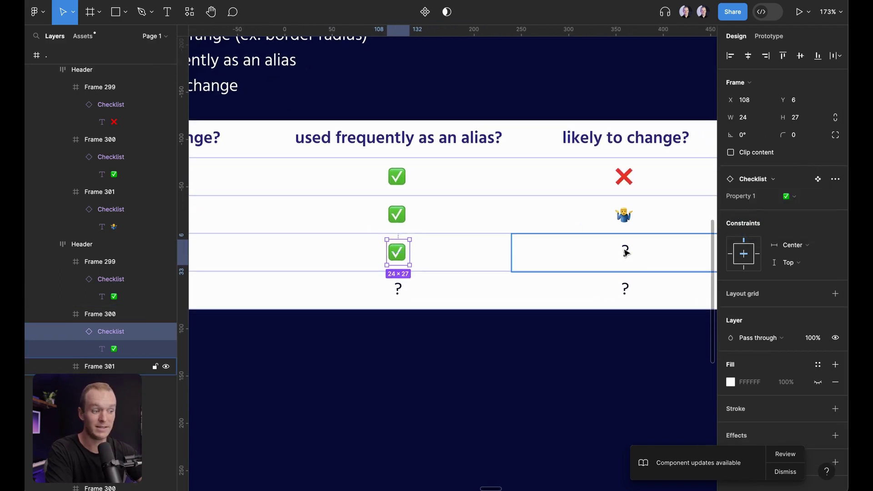
left_click(623, 250)
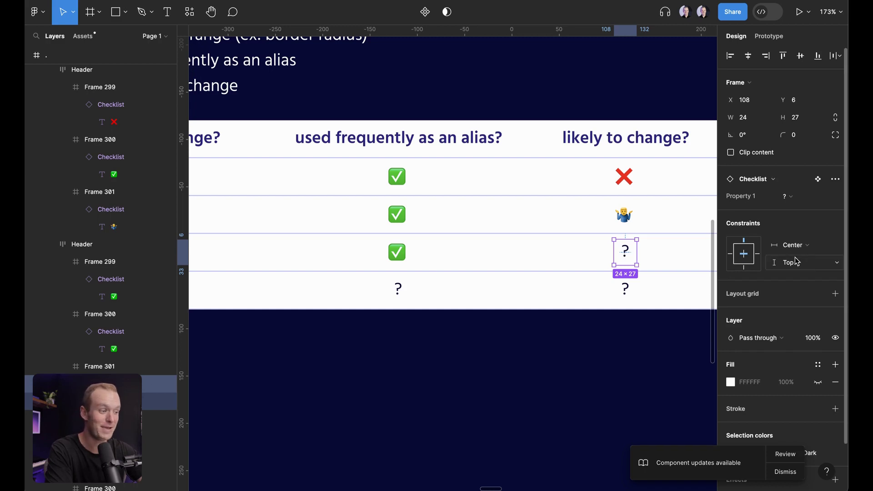
left_click(784, 196)
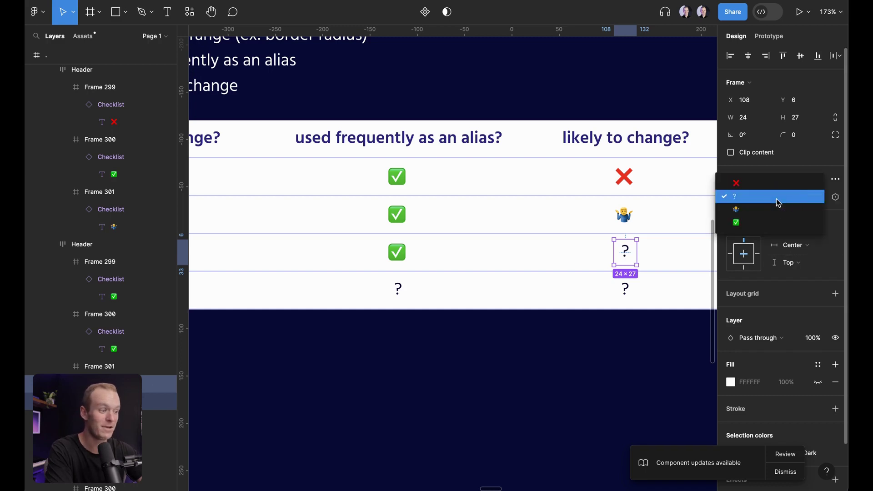
left_click(736, 223)
key("super+backslash")
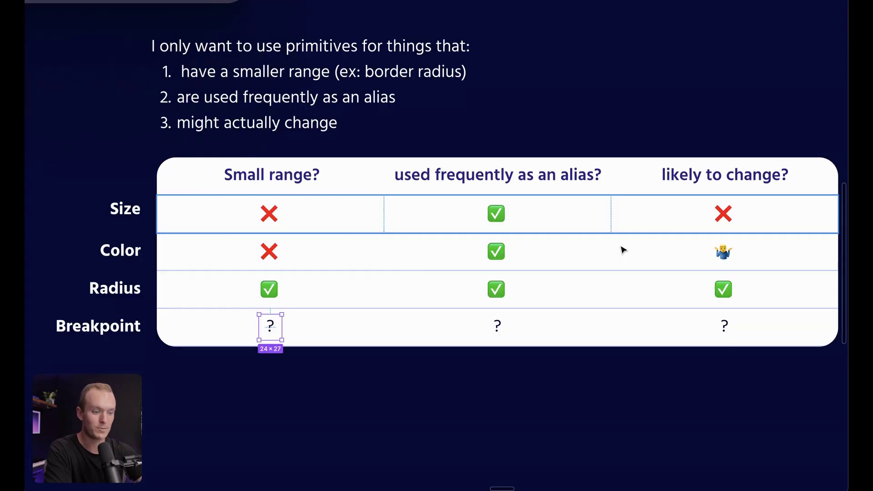
Step: Mark Breakpoint ✅ for Small range and ✅ for used frequently as an alias
key("ctrl+backslash")
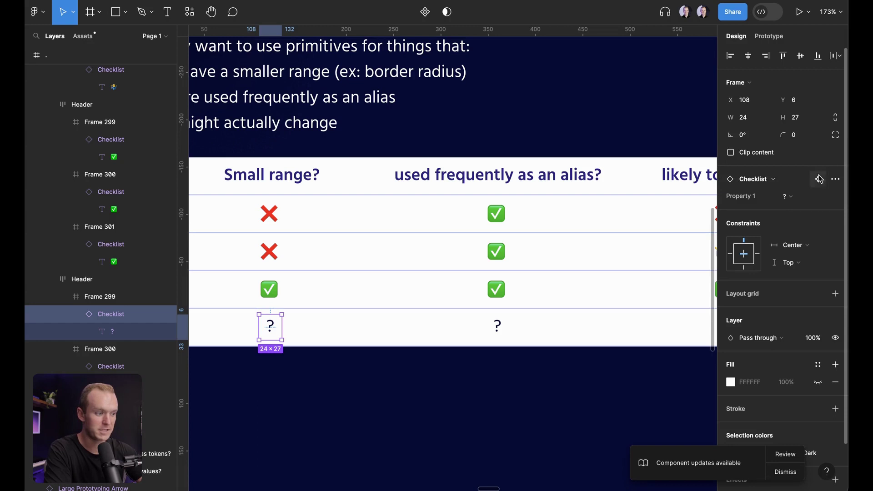
left_click(791, 196)
left_click(749, 223)
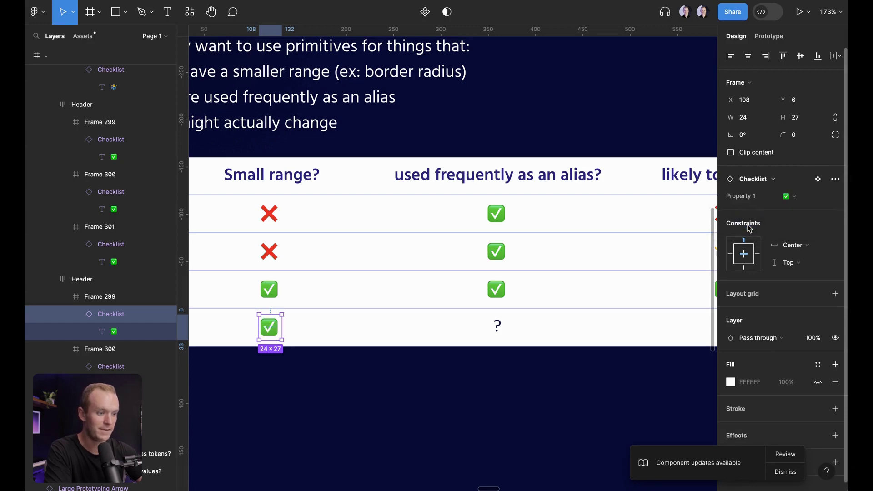
left_click(499, 328)
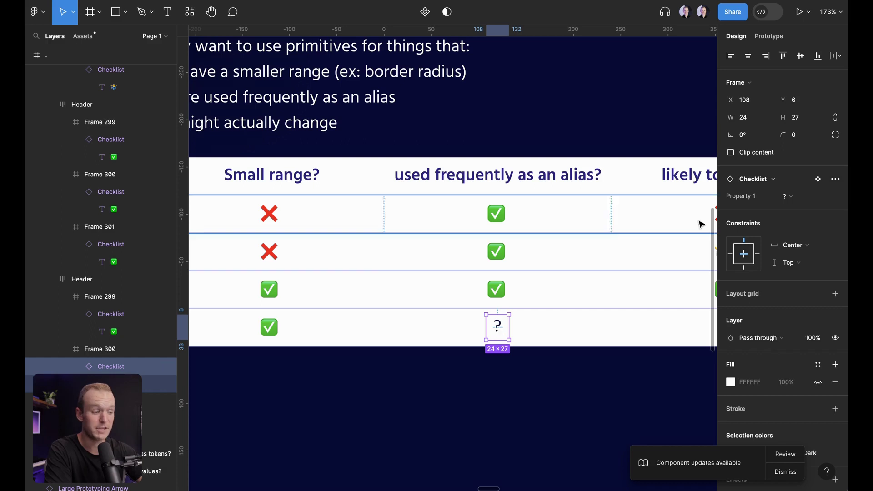
left_click(791, 196)
left_click(742, 227)
Step: Select Breakpoint's likely-to-change cell and advance to the Test Component frame
scroll(636, 295, "right", 3)
left_click(627, 318)
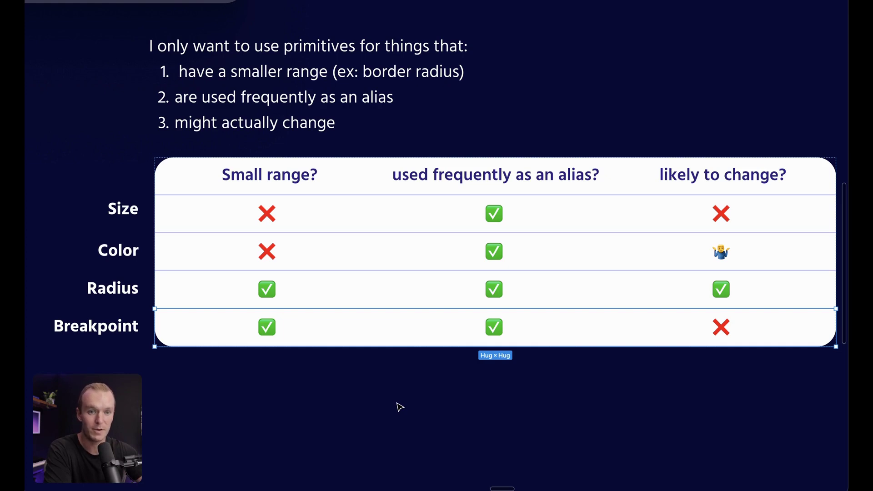
key("n")
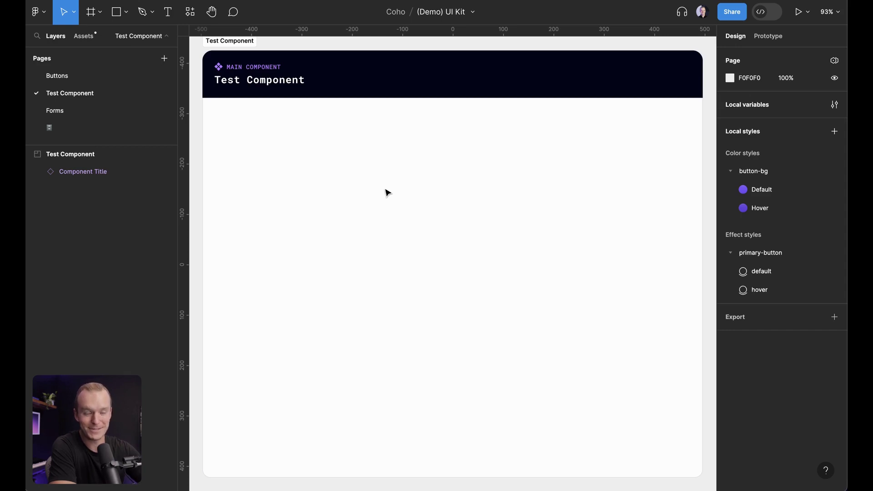
Step: Draw a 78×85 frame, Frame 1, inside the Test Component board
key("f")
left_click_drag(371, 146, 410, 190)
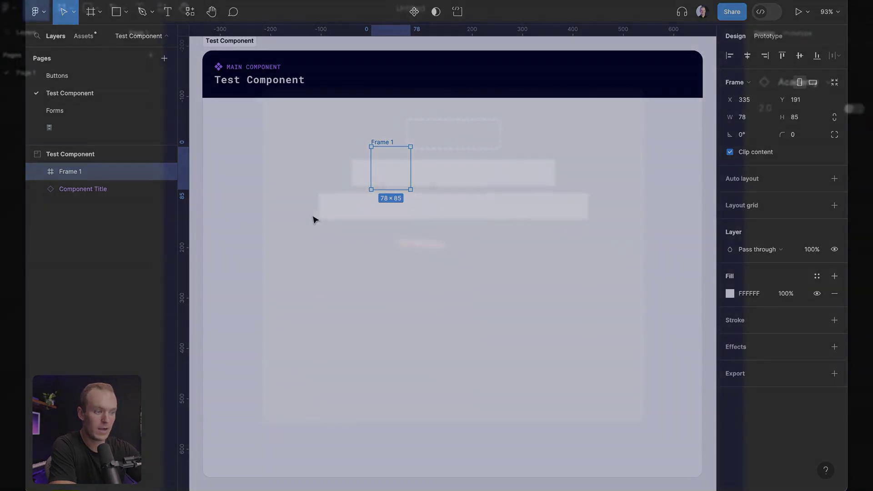